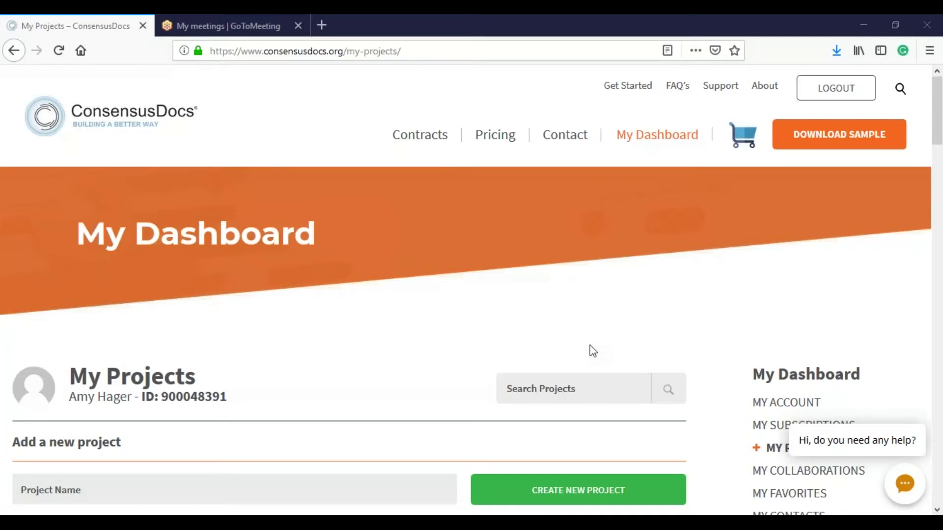
- Scroll down to the Word project card and open its project details
{"action": "scroll", "coordinate": [485, 333], "scroll_direction": "down", "scroll_amount": 5}
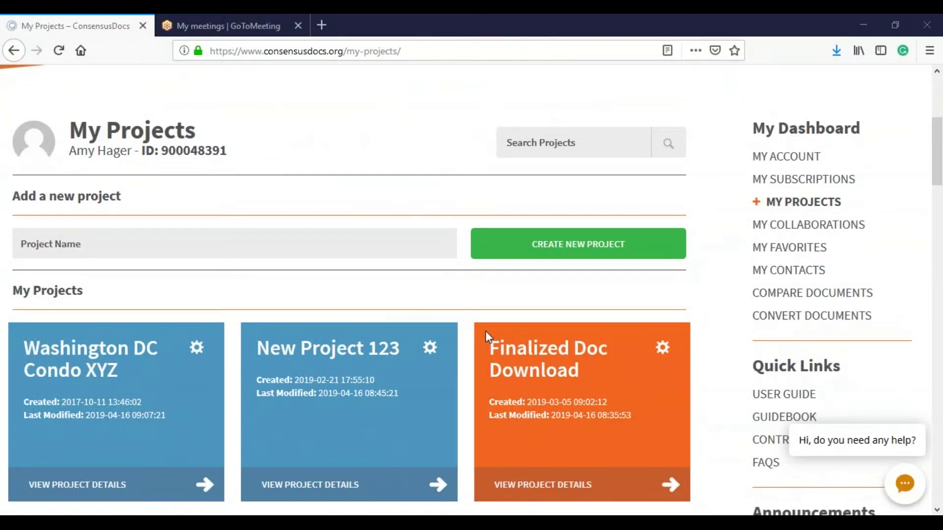
{"action": "scroll", "coordinate": [288, 320], "scroll_direction": "down", "scroll_amount": 9}
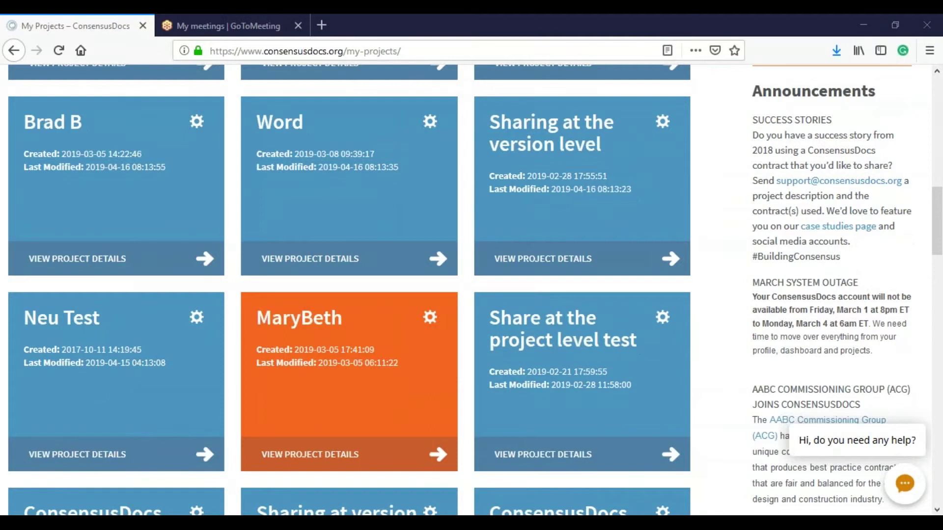
{"action": "left_click", "coordinate": [304, 259]}
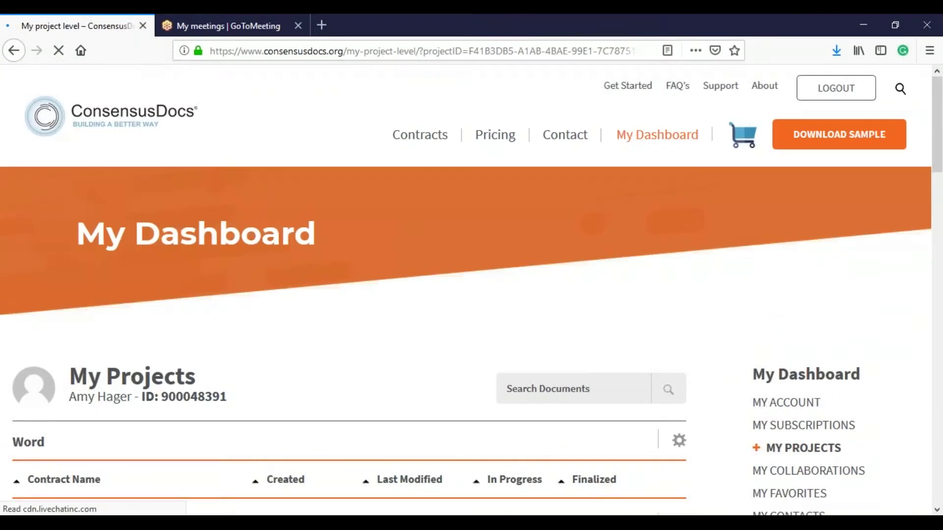
- Expand the 300 Multi-Party Integrated Project Delivery Agreement and bring up version 1.0's actions
{"action": "scroll", "coordinate": [286, 358], "scroll_direction": "down", "scroll_amount": 1}
{"action": "scroll", "coordinate": [285, 355], "scroll_direction": "down", "scroll_amount": 5}
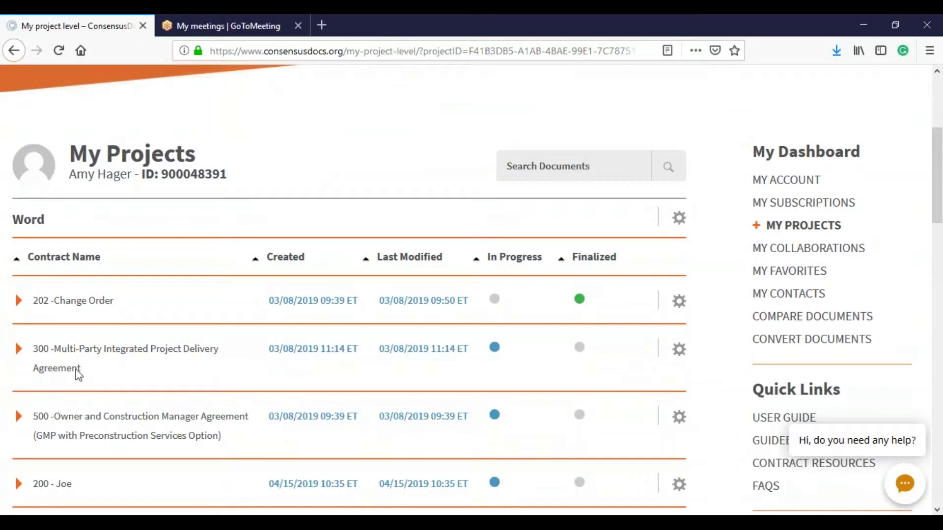
{"action": "left_click", "coordinate": [18, 351]}
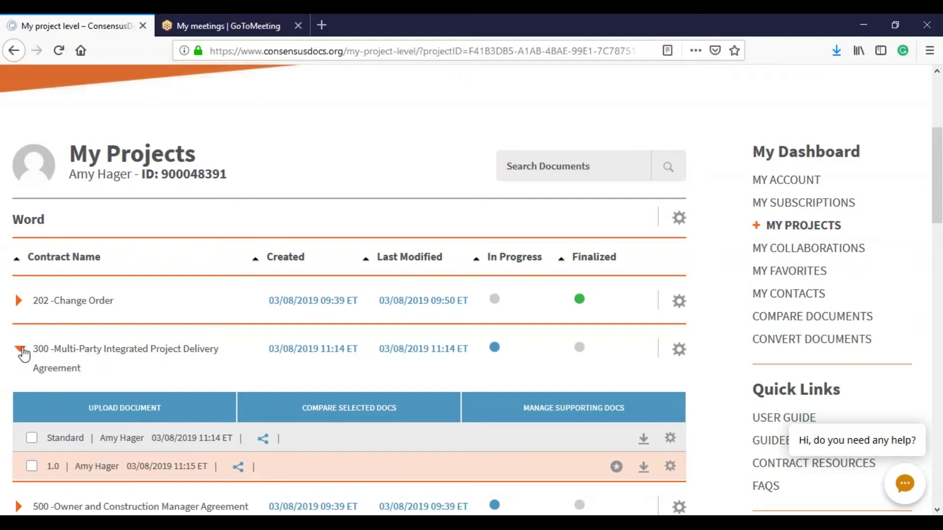
{"action": "scroll", "coordinate": [148, 364], "scroll_direction": "down", "scroll_amount": 3}
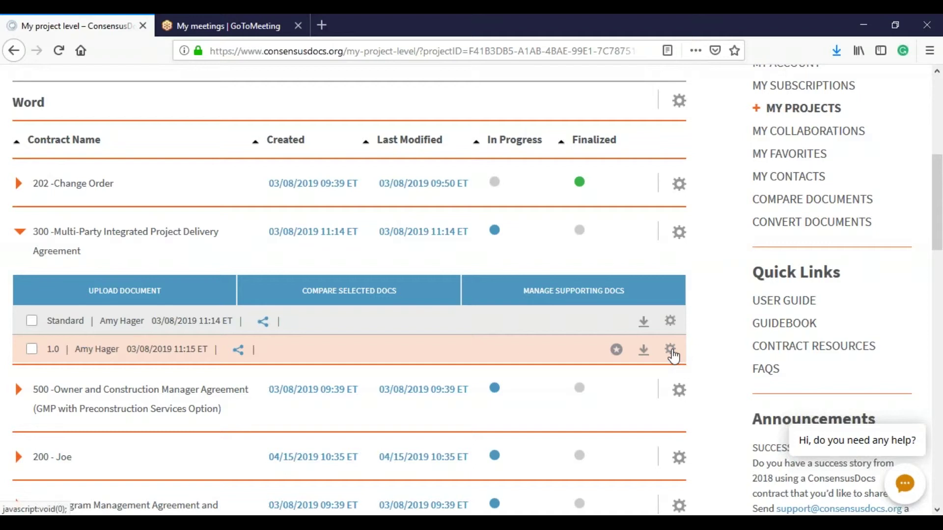
{"action": "left_click", "coordinate": [671, 349]}
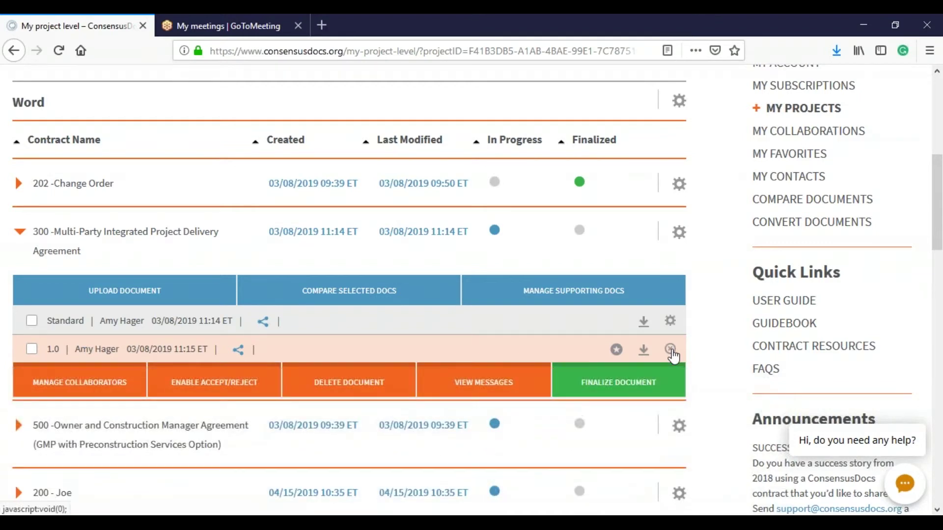
- Start a version 1.0 invite with the note '300 Multi-Party Agreement - review by COB' and pick the support contact's e-mail
{"action": "left_click", "coordinate": [91, 393]}
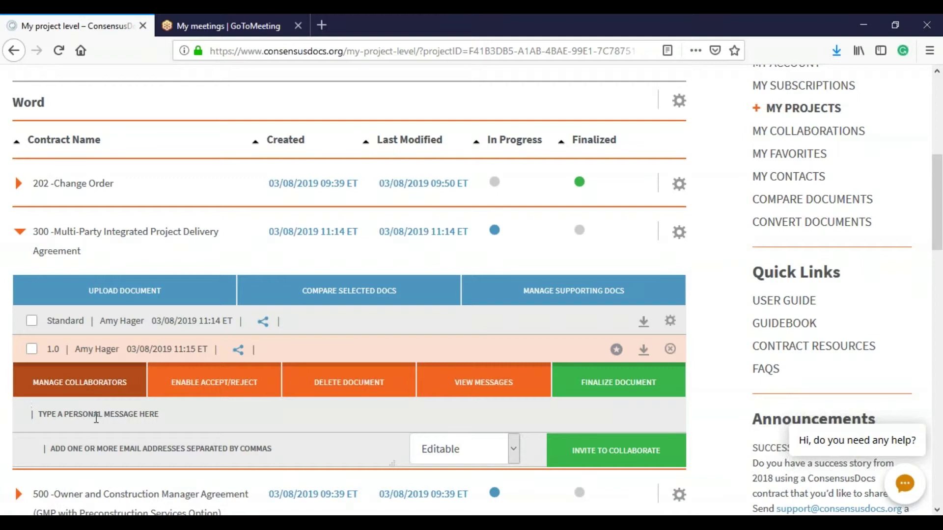
{"action": "type", "text": "300"}
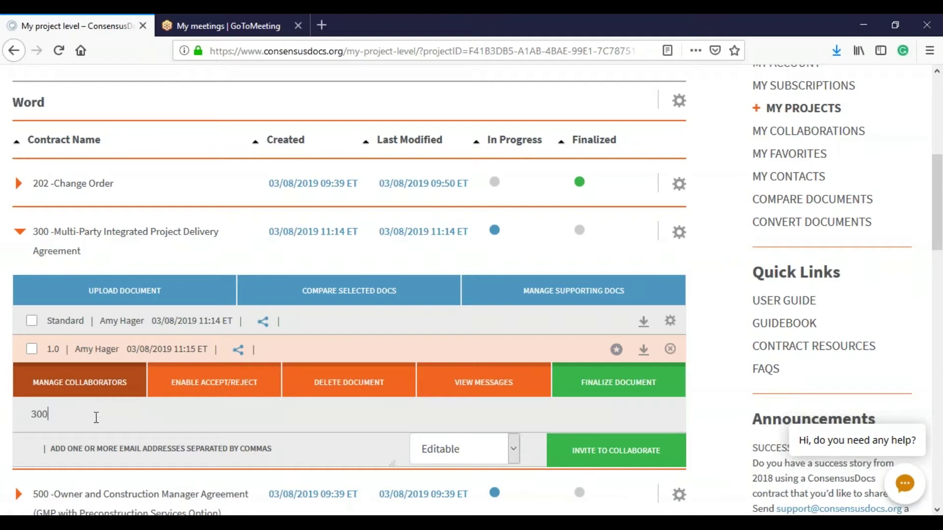
{"action": "type", "text": " Multi-Party Agreement "}
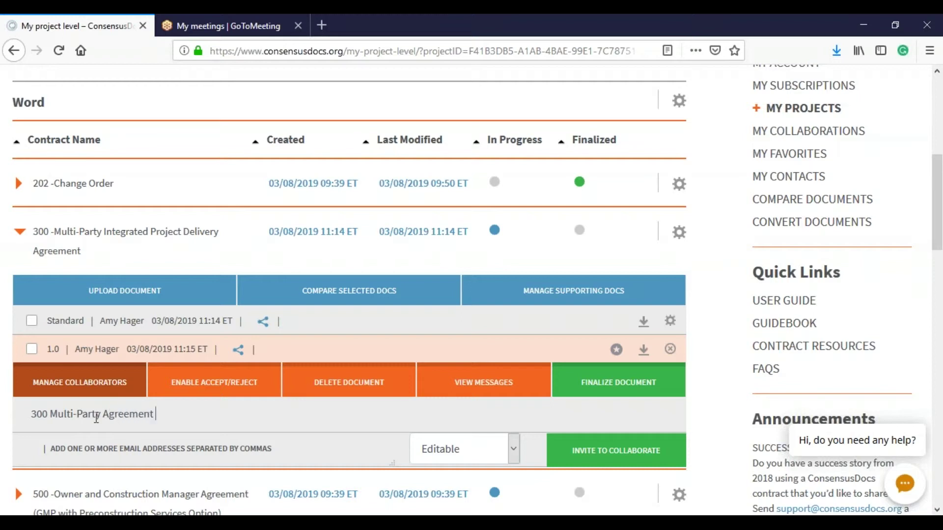
{"action": "type", "text": "- review by COB"}
{"action": "left_click", "coordinate": [89, 459]}
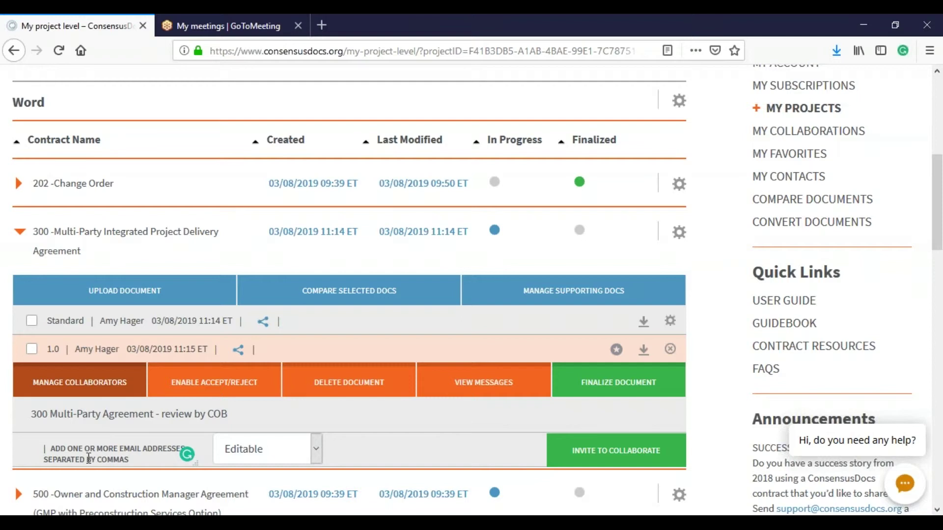
{"action": "type", "text": "suppor"}
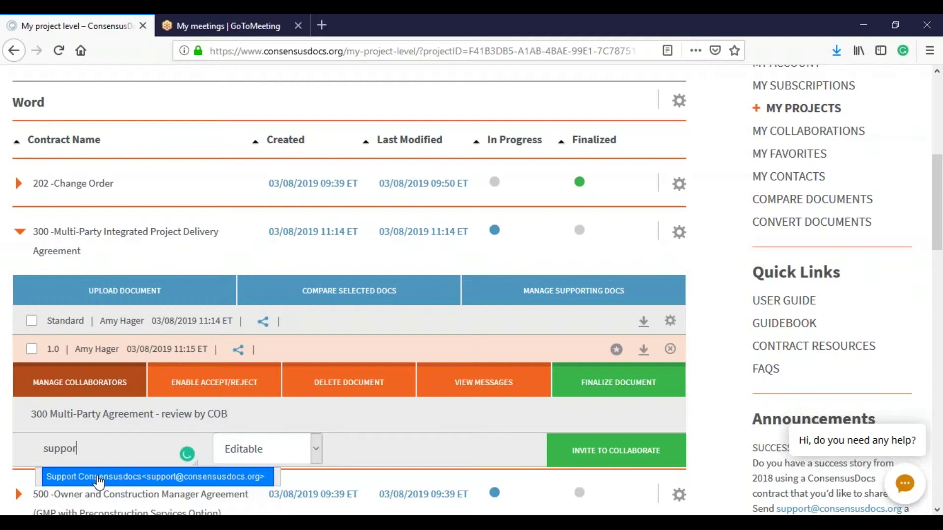
{"action": "left_click", "coordinate": [98, 477]}
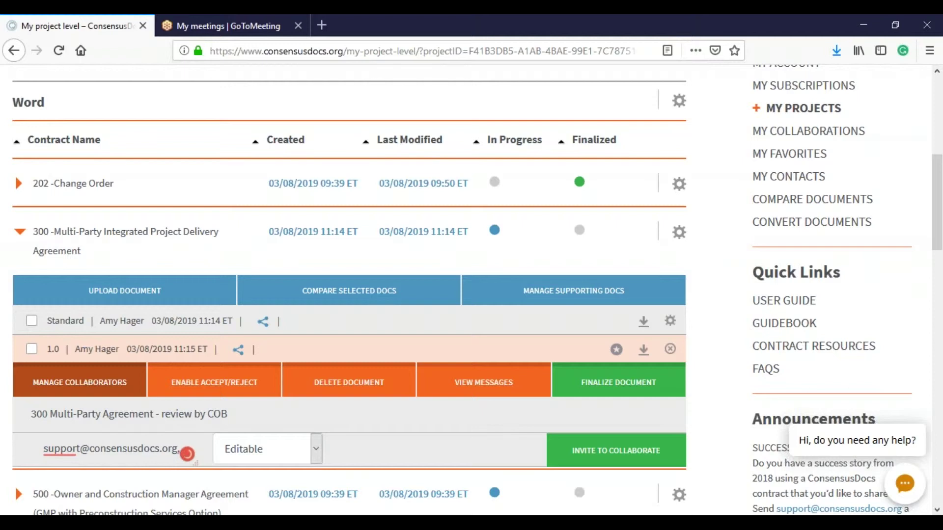
- Send the version 1.0 invite to the support contact as Read Only, then switch to the collaborator's window
{"action": "left_click", "coordinate": [272, 453]}
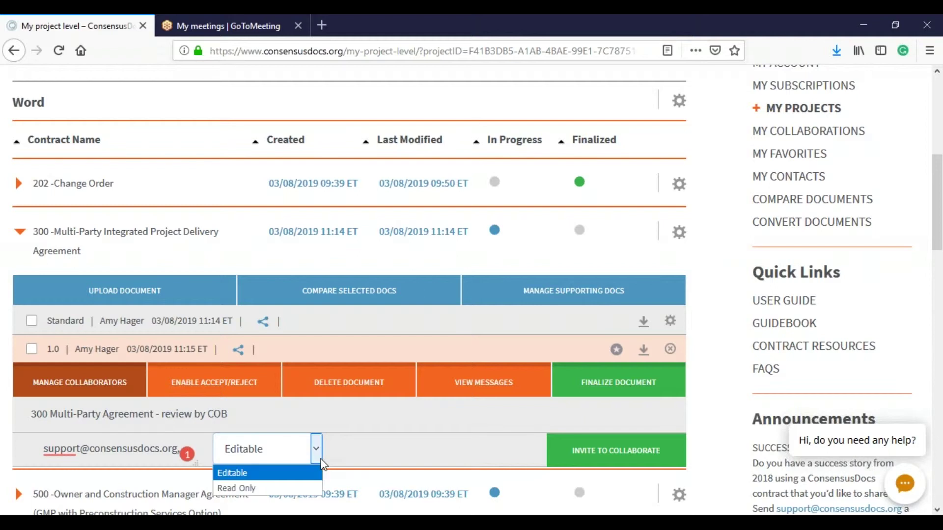
{"action": "left_click", "coordinate": [266, 492]}
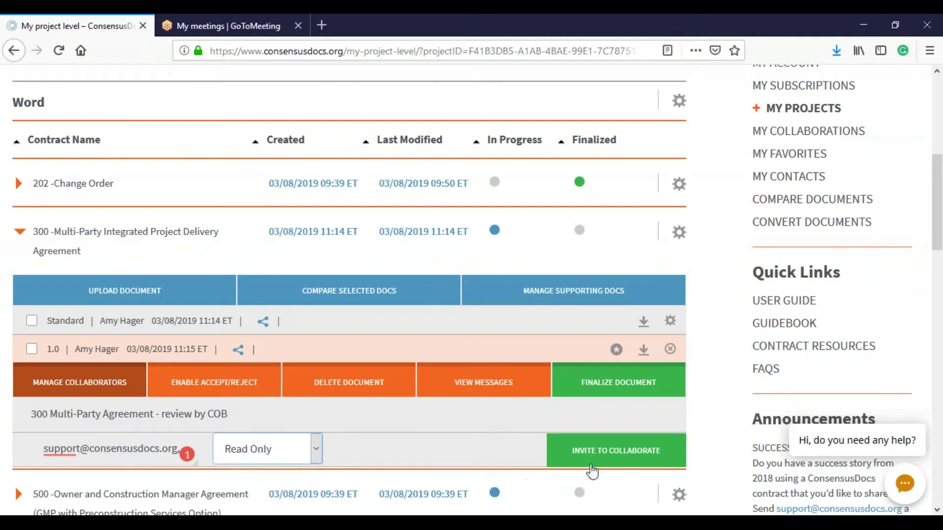
{"action": "left_click", "coordinate": [587, 461]}
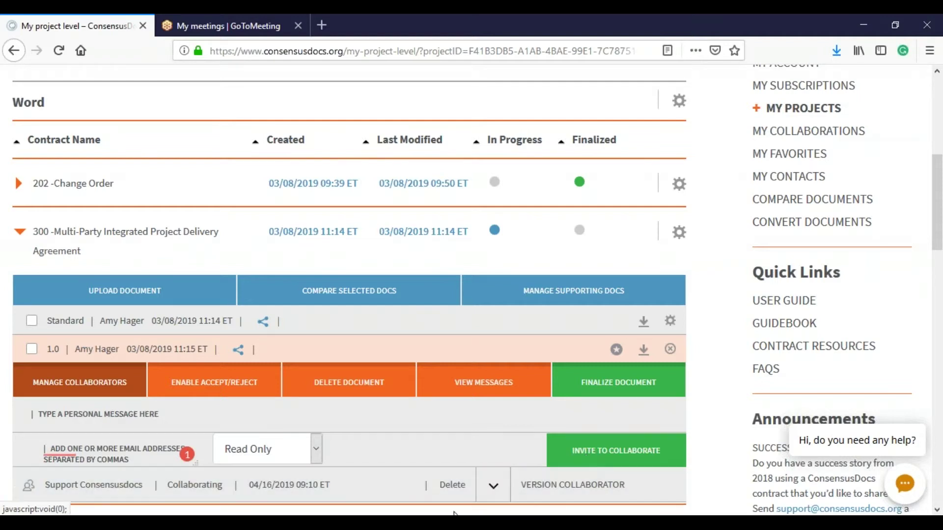
{"action": "left_click", "coordinate": [392, 466]}
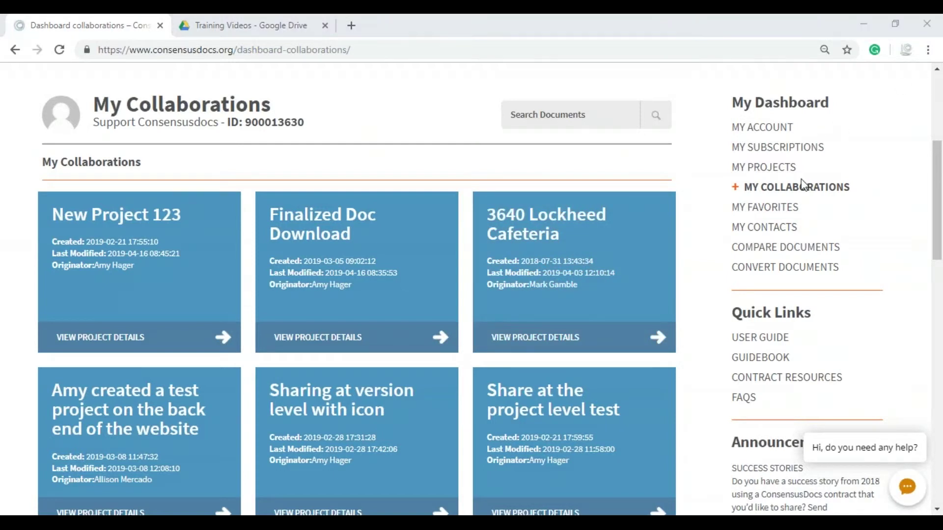
- In the collaborator's account, refresh My Collaborations, open the shared Word project and download version 1.0
{"action": "left_click", "coordinate": [793, 192]}
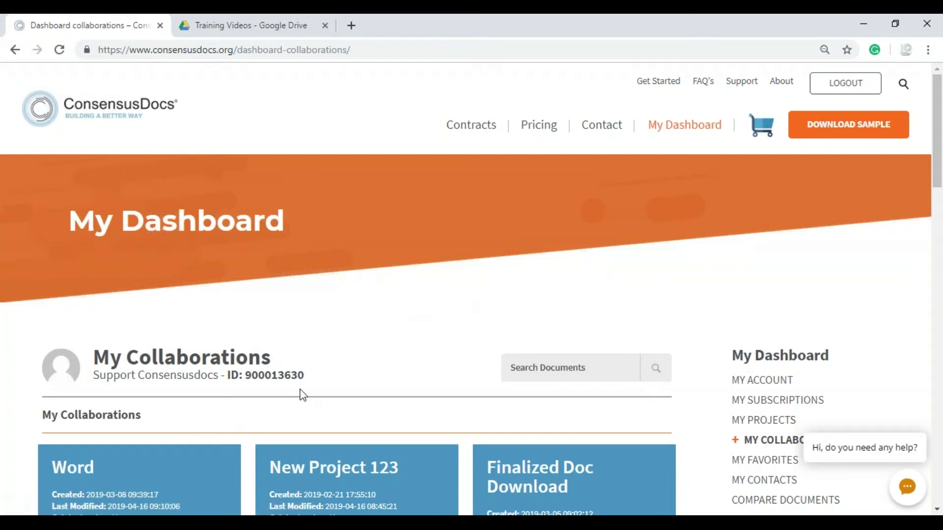
{"action": "scroll", "coordinate": [301, 394], "scroll_direction": "down", "scroll_amount": 5}
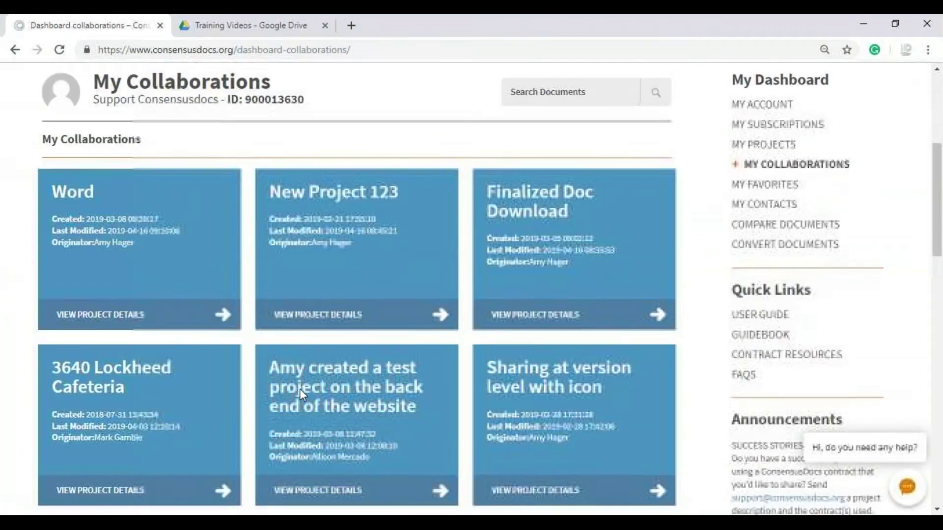
{"action": "left_click", "coordinate": [154, 325]}
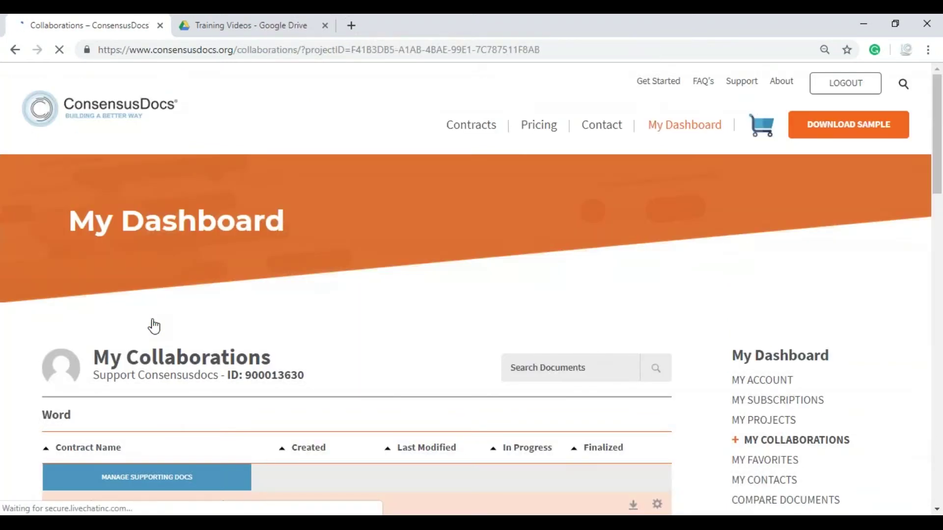
{"action": "scroll", "coordinate": [153, 325], "scroll_direction": "down", "scroll_amount": 5}
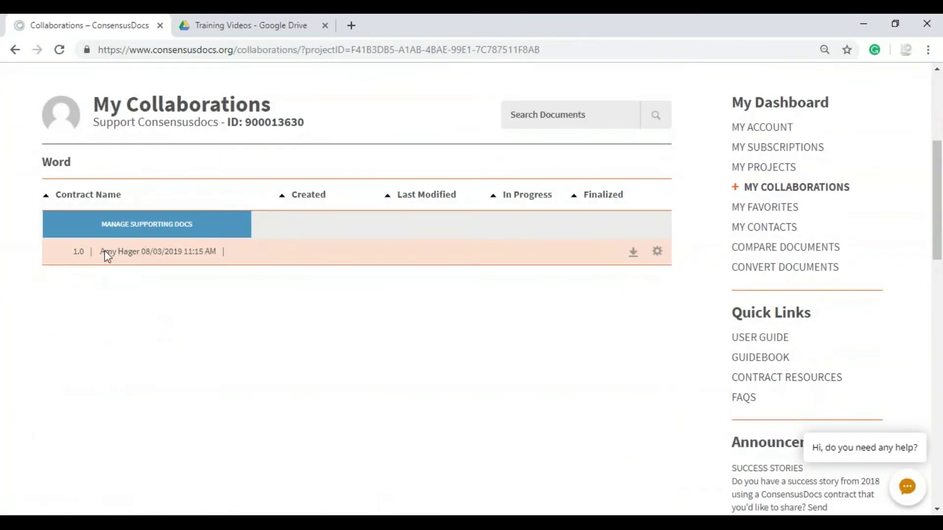
{"action": "left_click", "coordinate": [633, 252]}
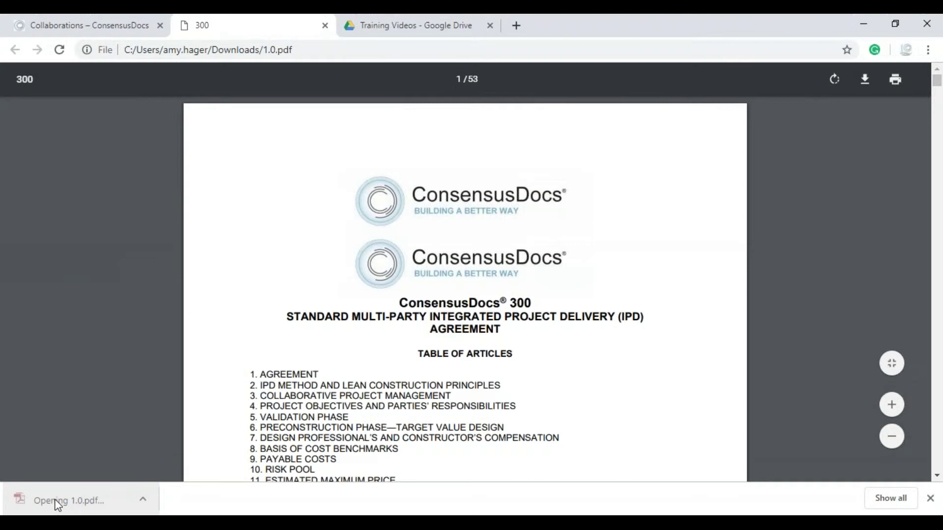
- Scroll through the downloaded 1.0.pdf of the 300 agreement, then close it
{"action": "scroll", "coordinate": [305, 378], "scroll_direction": "down", "scroll_amount": 20}
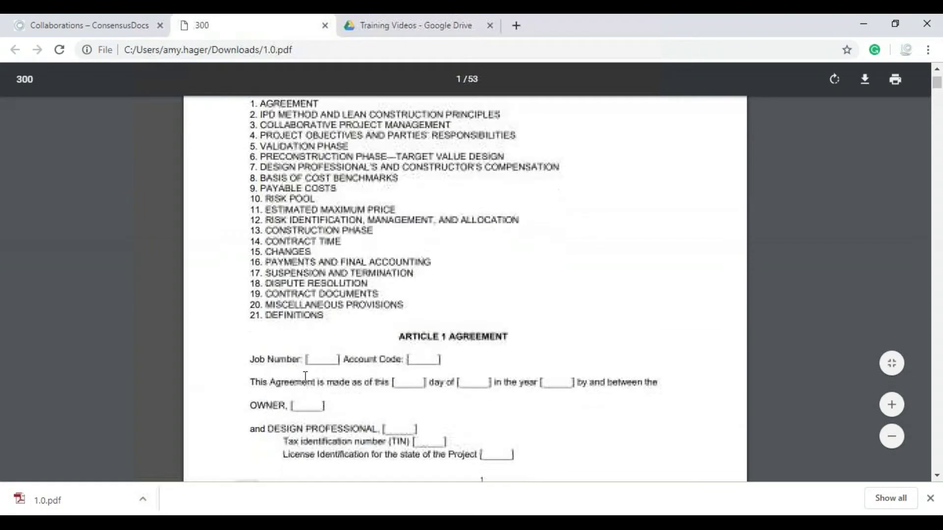
{"action": "scroll", "coordinate": [305, 378], "scroll_direction": "down", "scroll_amount": 6}
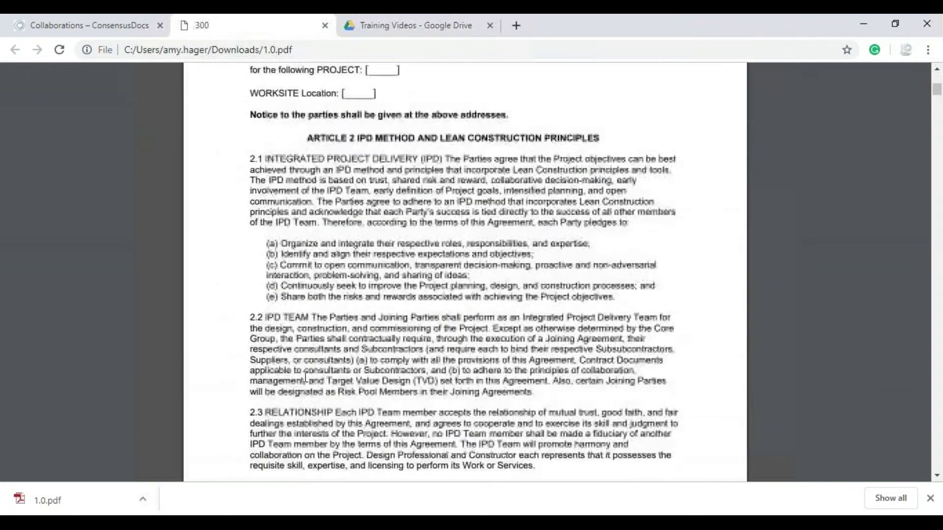
{"action": "left_click", "coordinate": [324, 27]}
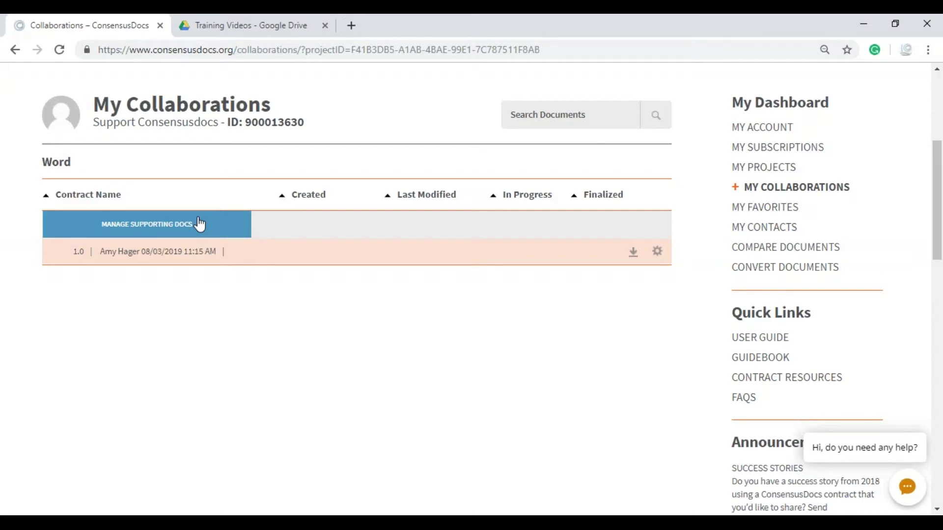
- Return to the owner's My Projects dashboard
{"action": "scroll", "coordinate": [468, 296], "scroll_direction": "up", "scroll_amount": 1}
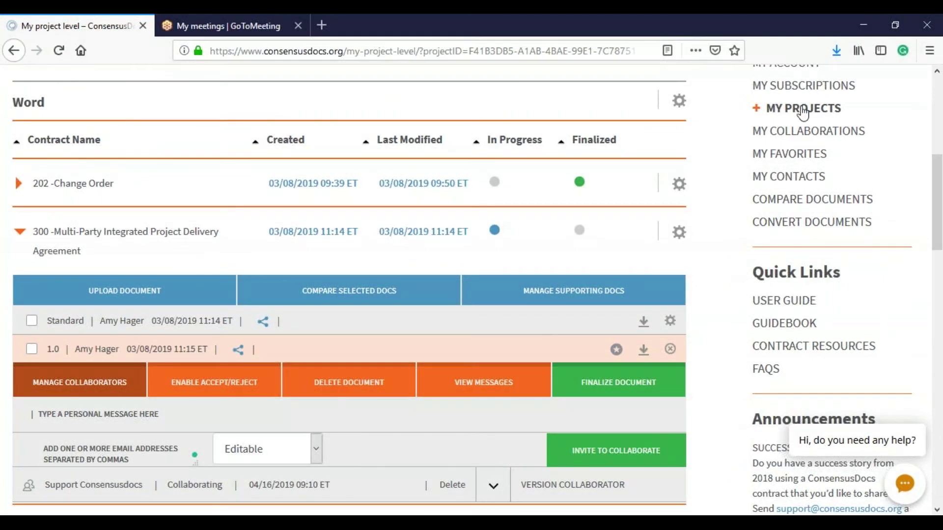
{"action": "left_click", "coordinate": [805, 110]}
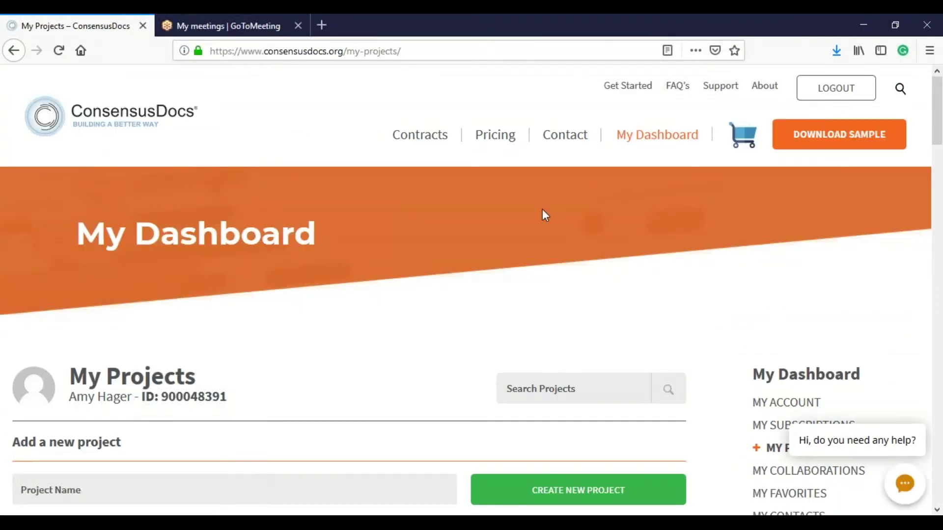
- Scroll down and open the Washington DC Condo XYZ project card
{"action": "scroll", "coordinate": [542, 208], "scroll_direction": "down", "scroll_amount": 6}
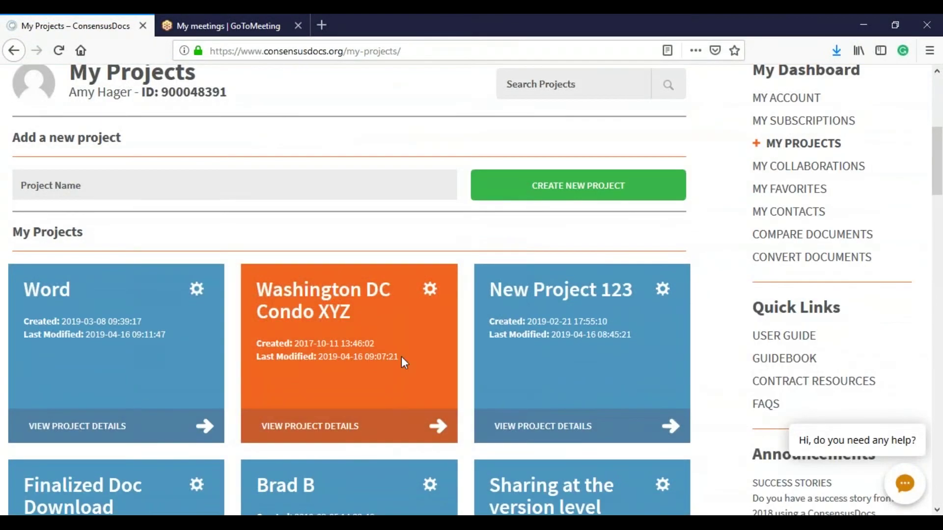
{"action": "left_click", "coordinate": [327, 434]}
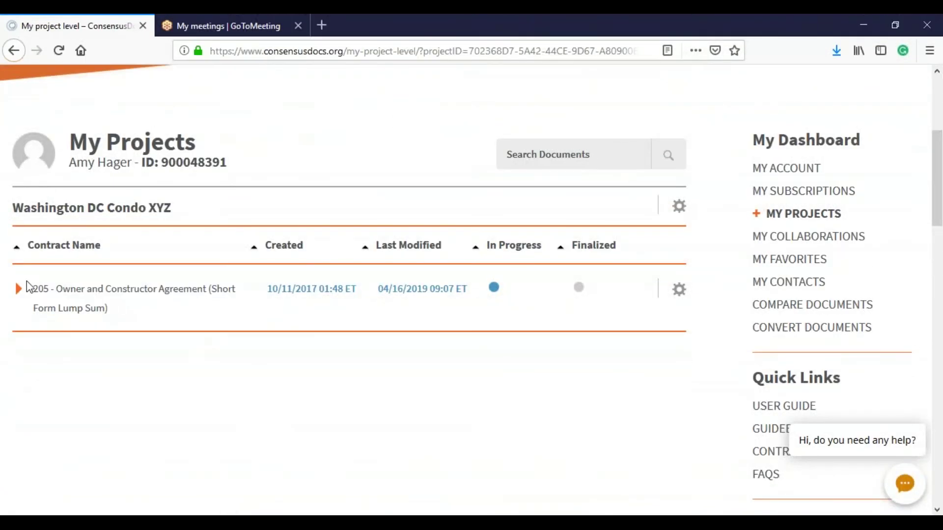
- Invite the support contact to the whole 205 agreement as Editable with note 'Please review all versions of this contract'
{"action": "left_click", "coordinate": [18, 291]}
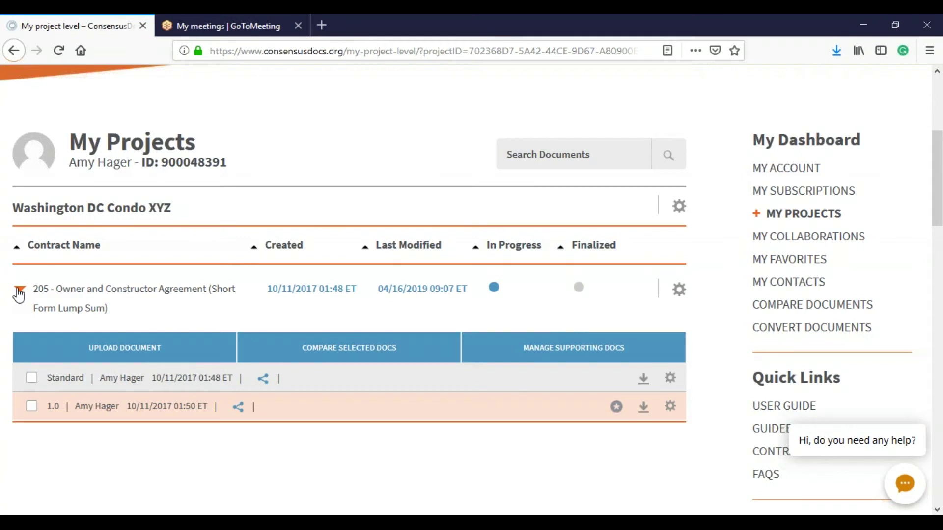
{"action": "left_click", "coordinate": [18, 293]}
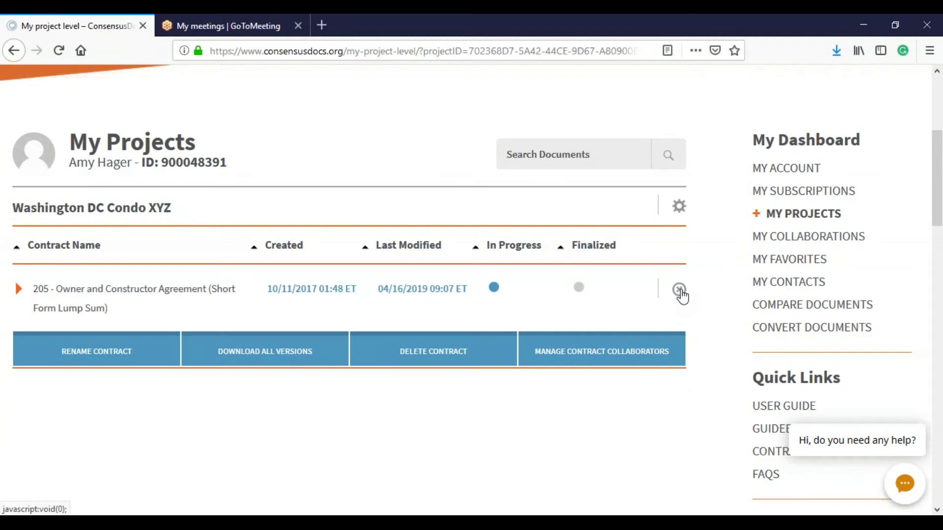
{"action": "left_click", "coordinate": [572, 359]}
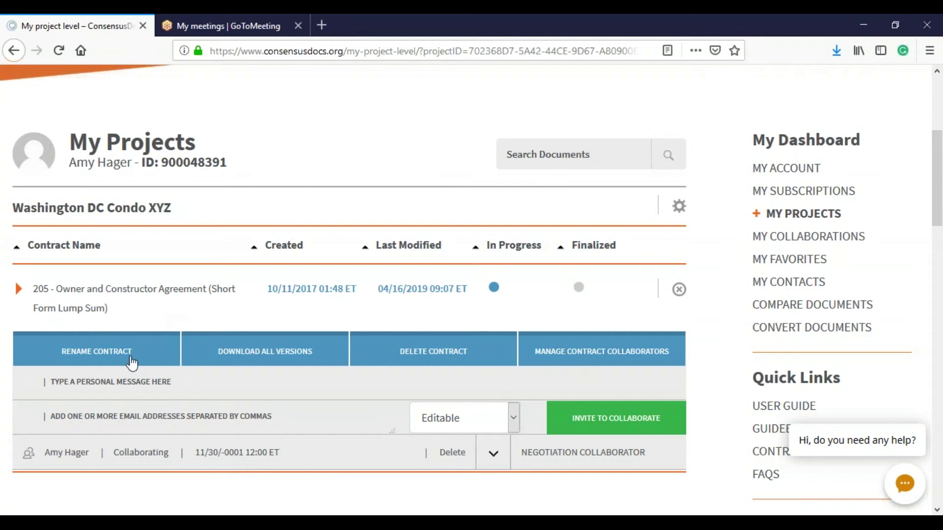
{"action": "left_click", "coordinate": [122, 388]}
{"action": "type", "text": "Plea"}
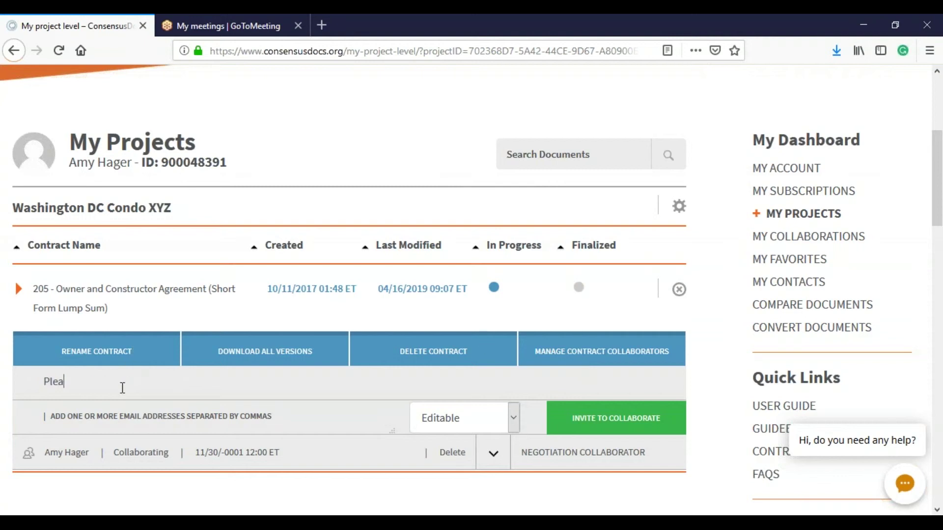
{"action": "type", "text": "se review all versions of this contract"}
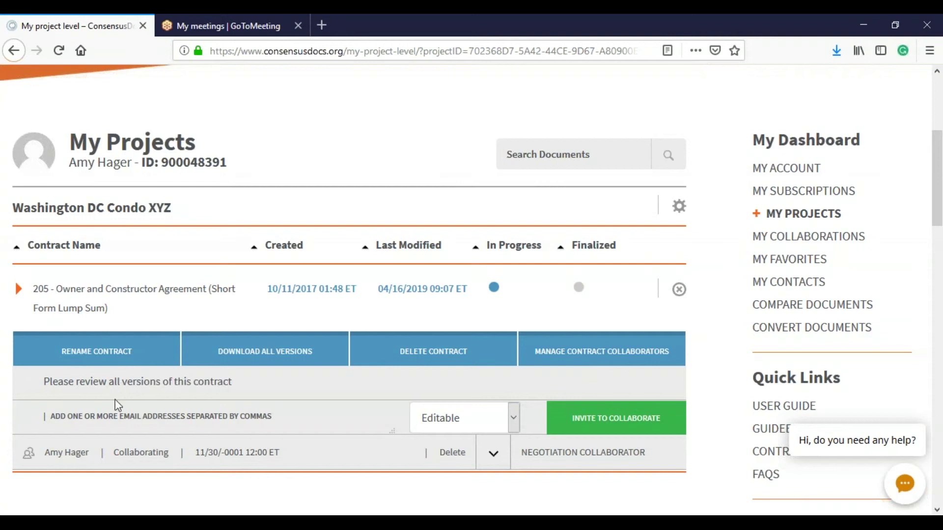
{"action": "left_click", "coordinate": [109, 421]}
{"action": "type", "text": "sup"}
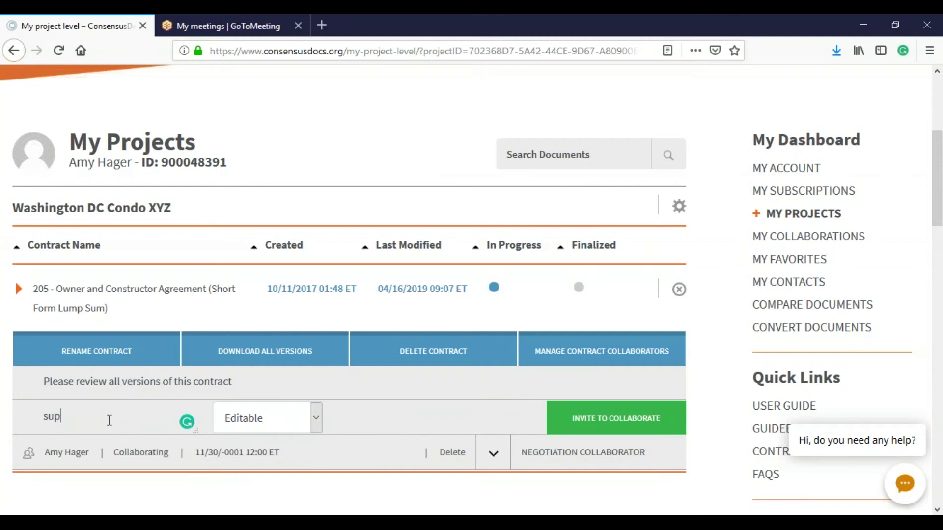
{"action": "left_click", "coordinate": [116, 447]}
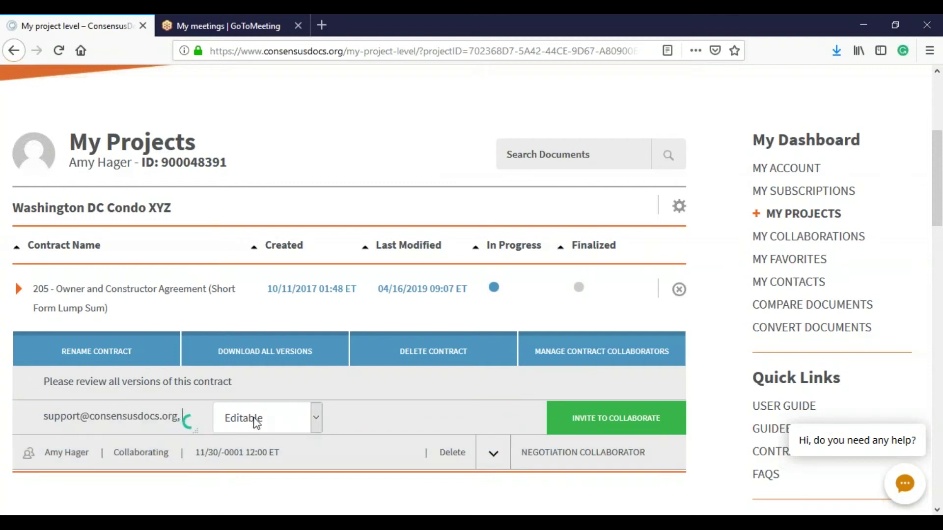
{"action": "left_click", "coordinate": [620, 417]}
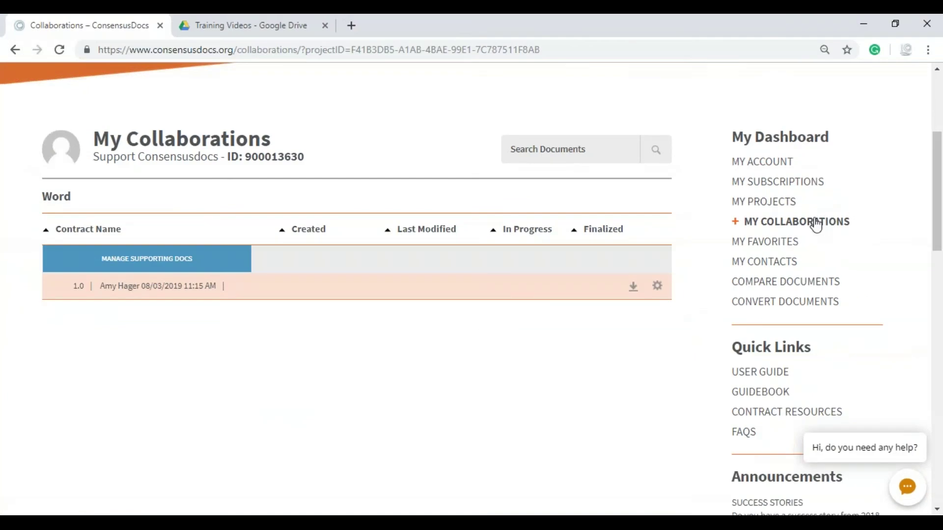
- From My Collaborations, open the shared Washington DC Condo XYZ project and expand the 205 agreement's versions
{"action": "left_click", "coordinate": [816, 223]}
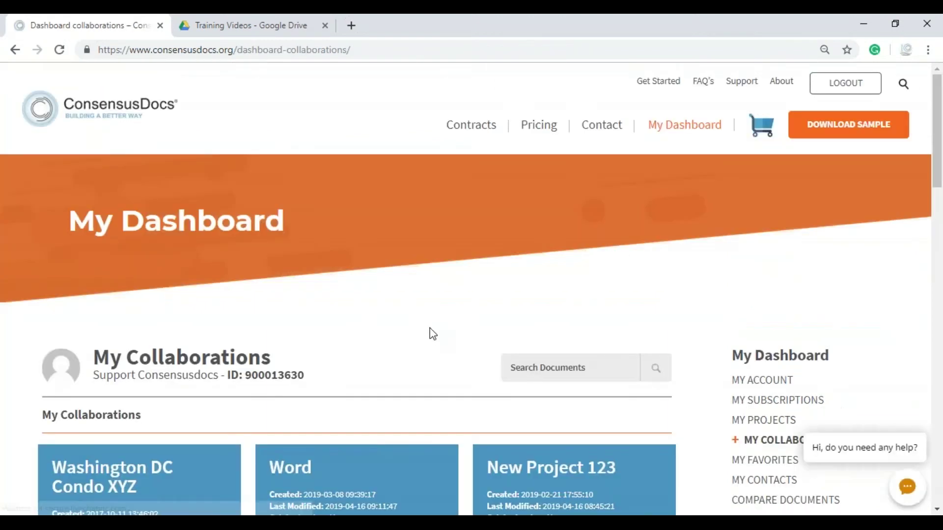
{"action": "scroll", "coordinate": [433, 333], "scroll_direction": "down", "scroll_amount": 2}
{"action": "left_click", "coordinate": [96, 498]}
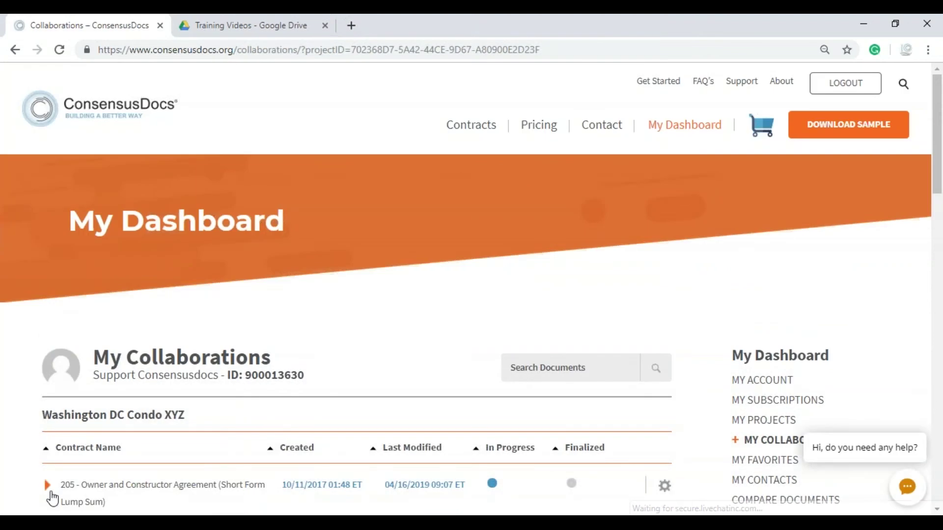
{"action": "left_click", "coordinate": [47, 487]}
{"action": "scroll", "coordinate": [295, 344], "scroll_direction": "down", "scroll_amount": 5}
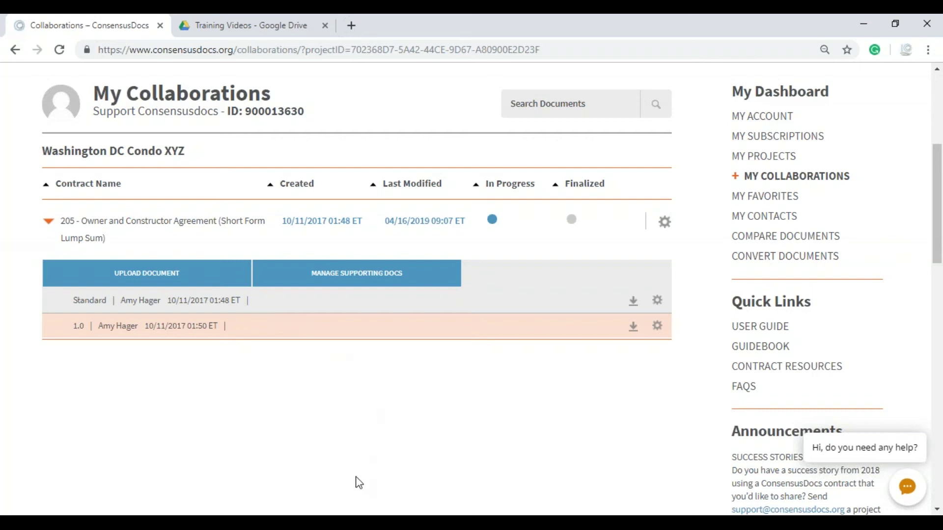
- Back in the owner's Firefox session, open the Word project's details and show its project actions
{"action": "mouse_move", "coordinate": [353, 510]}
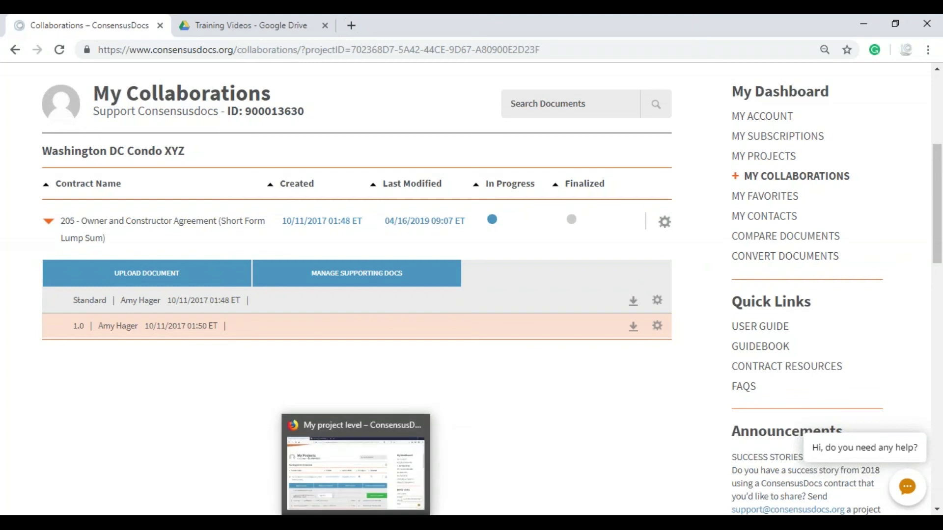
{"action": "left_click", "coordinate": [358, 466]}
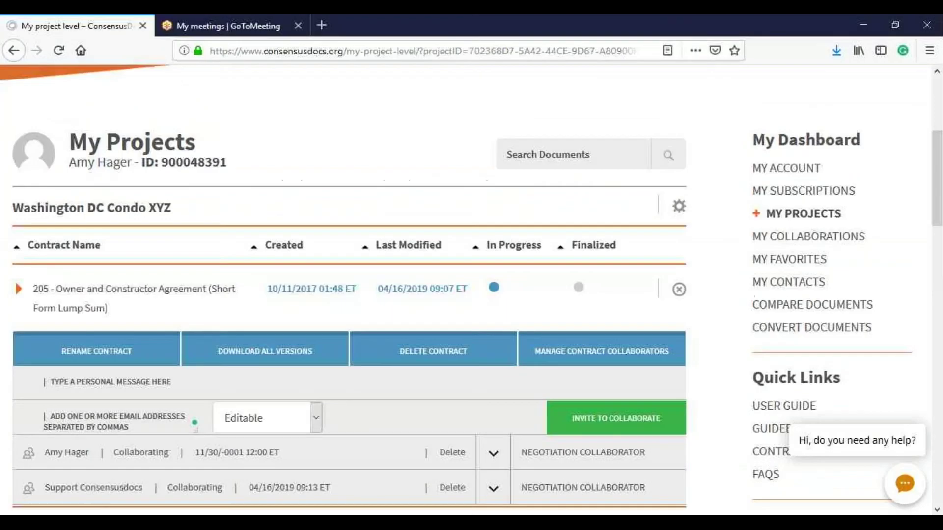
{"action": "left_click", "coordinate": [778, 221]}
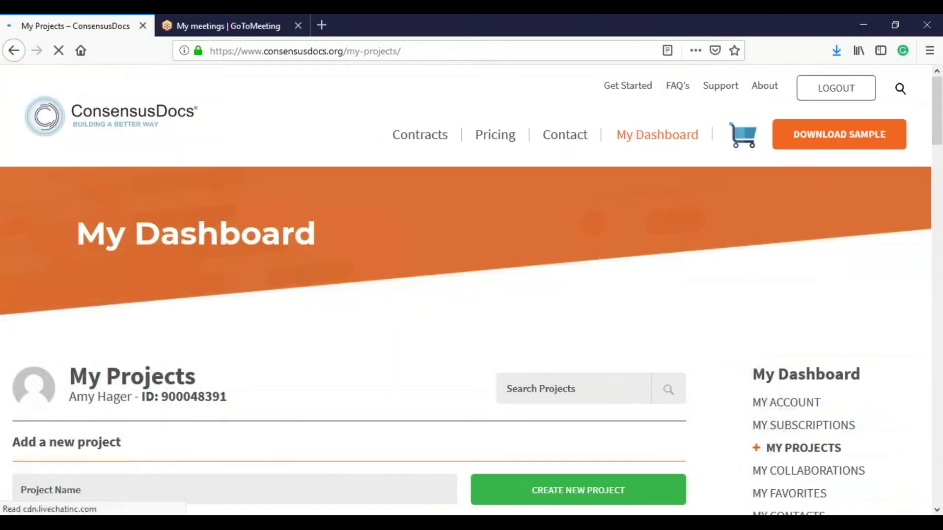
{"action": "scroll", "coordinate": [454, 354], "scroll_direction": "down", "scroll_amount": 7}
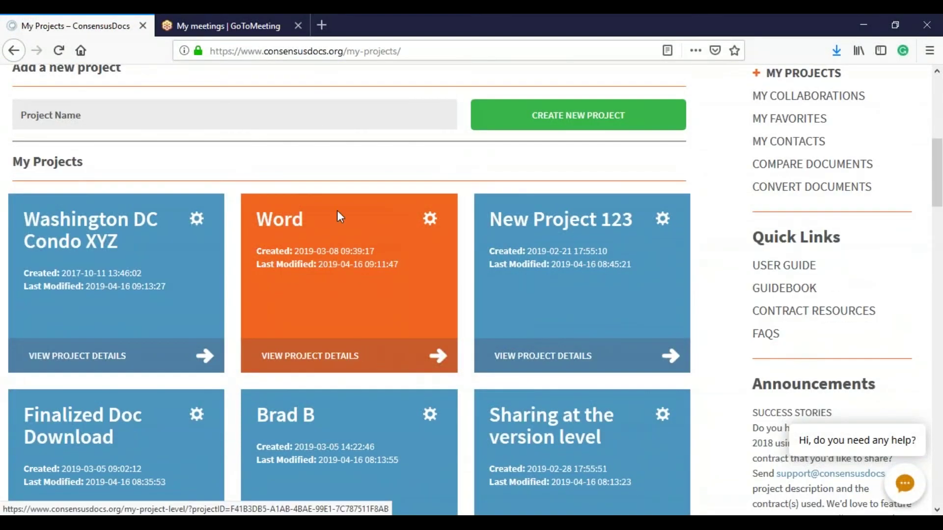
{"action": "left_click", "coordinate": [342, 363]}
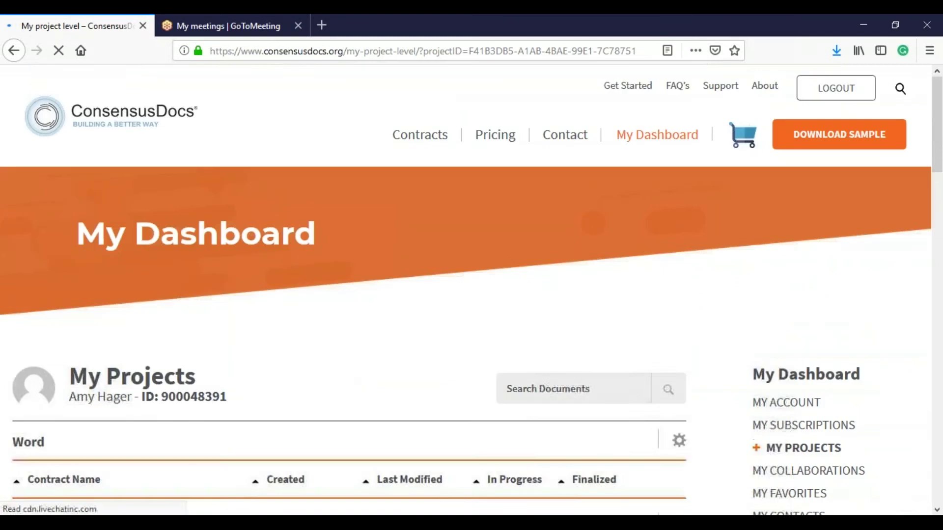
{"action": "scroll", "coordinate": [472, 294], "scroll_direction": "down", "scroll_amount": 4}
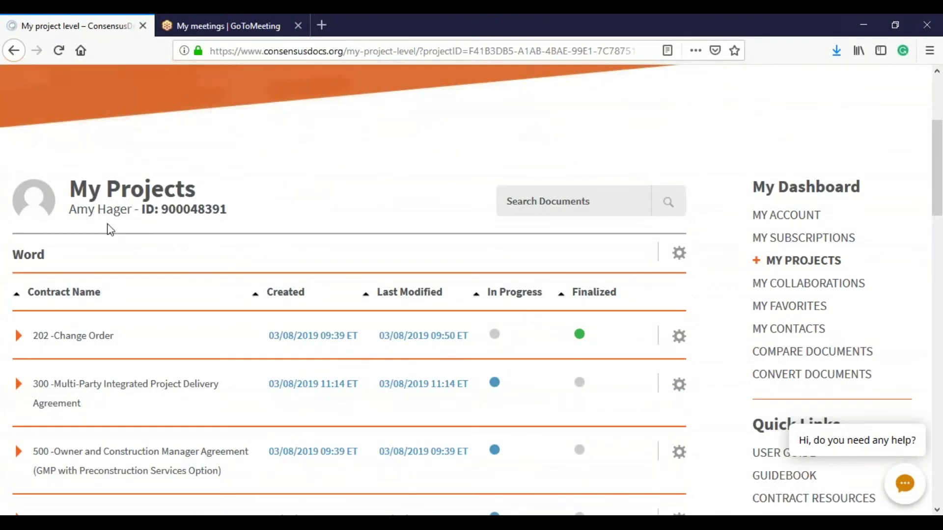
{"action": "left_click", "coordinate": [678, 254]}
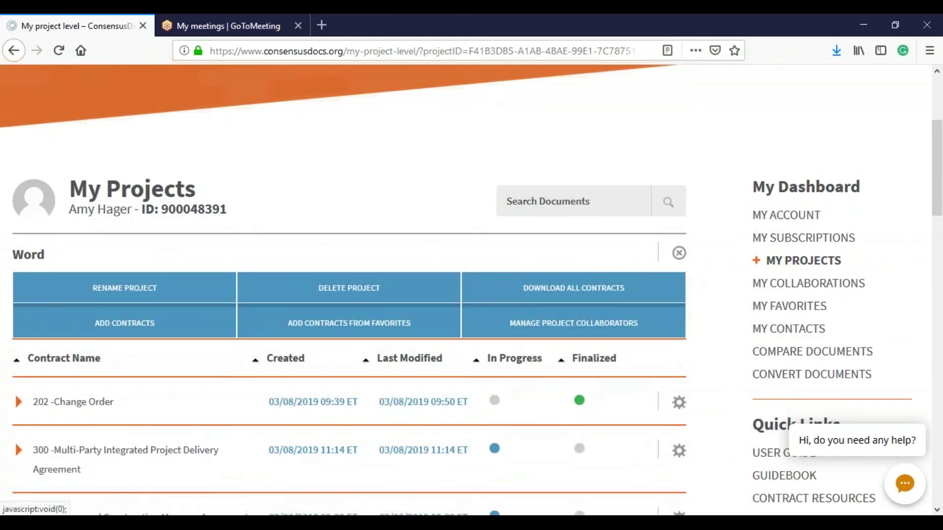
- Send the support account a Word project collaboration invite with the message 'Full project'
{"action": "left_click", "coordinate": [574, 330]}
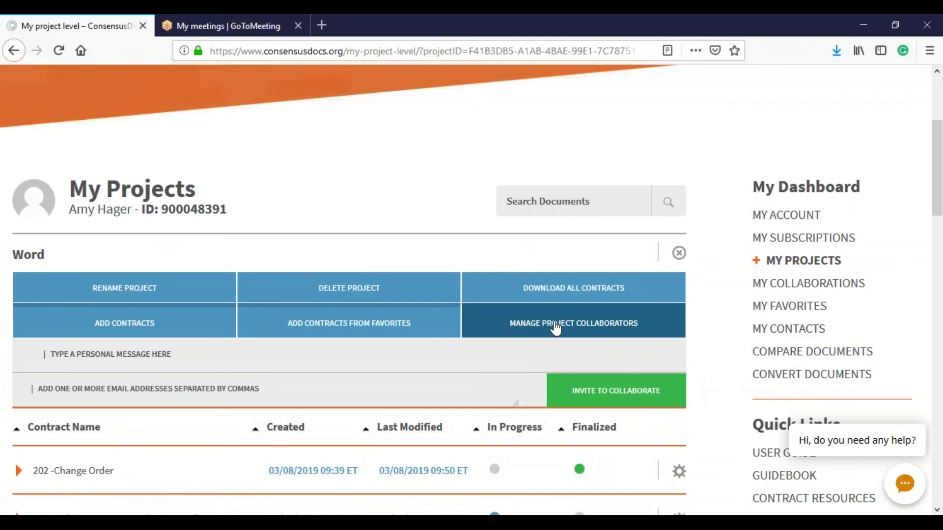
{"action": "left_click", "coordinate": [189, 357]}
{"action": "type", "text": "F"}
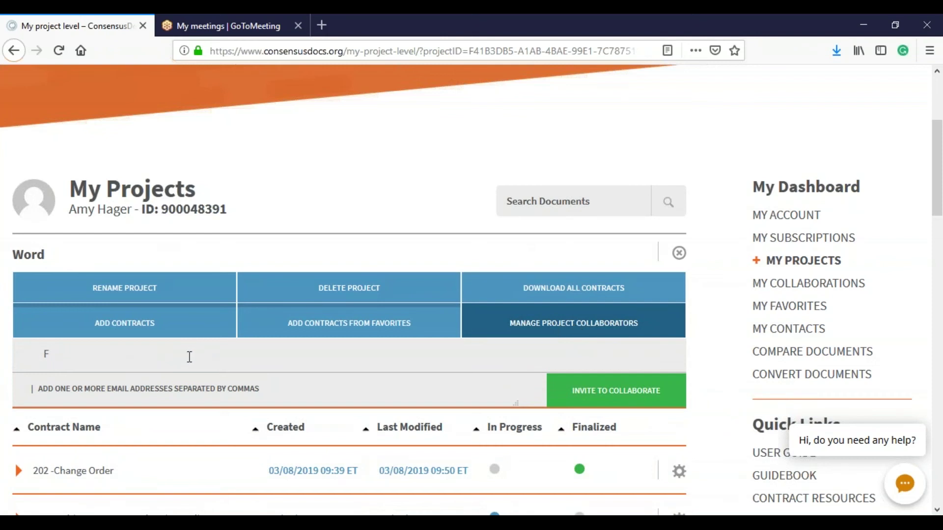
{"action": "type", "text": "ull project"}
{"action": "scroll", "coordinate": [189, 357], "scroll_direction": "down", "scroll_amount": 10}
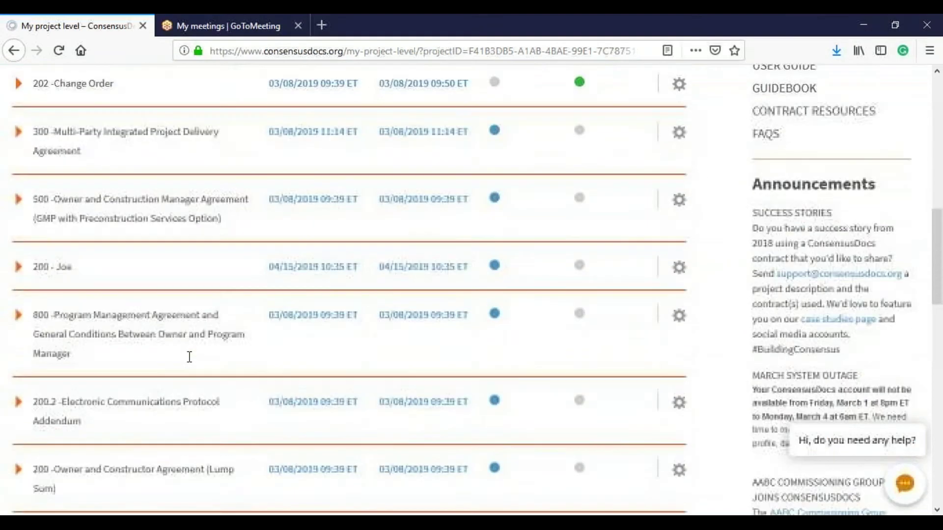
{"action": "scroll", "coordinate": [15, 97], "scroll_direction": "up", "scroll_amount": 1}
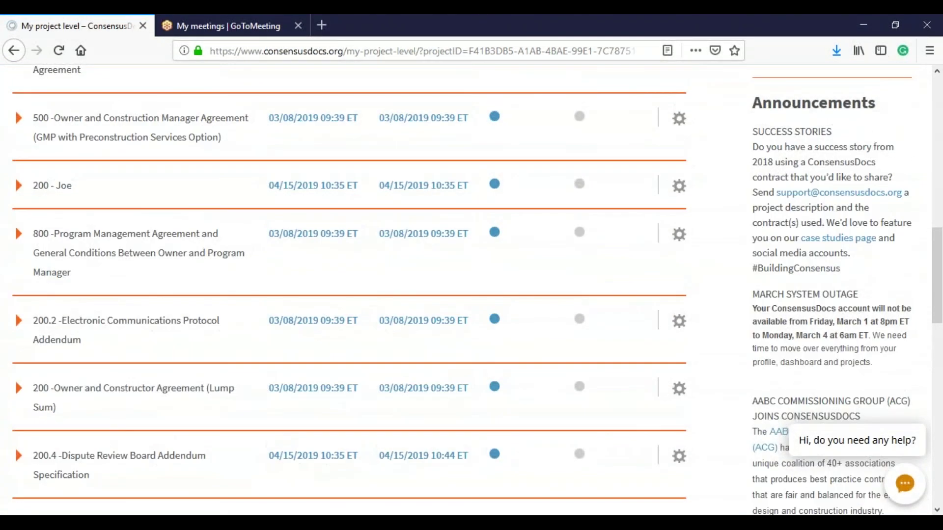
{"action": "scroll", "coordinate": [141, 276], "scroll_direction": "up", "scroll_amount": 10}
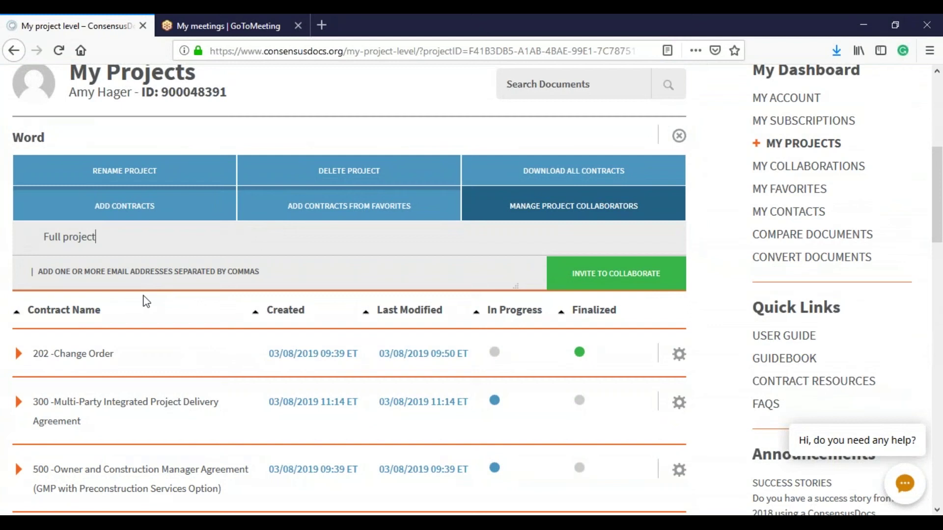
{"action": "left_click", "coordinate": [141, 276]}
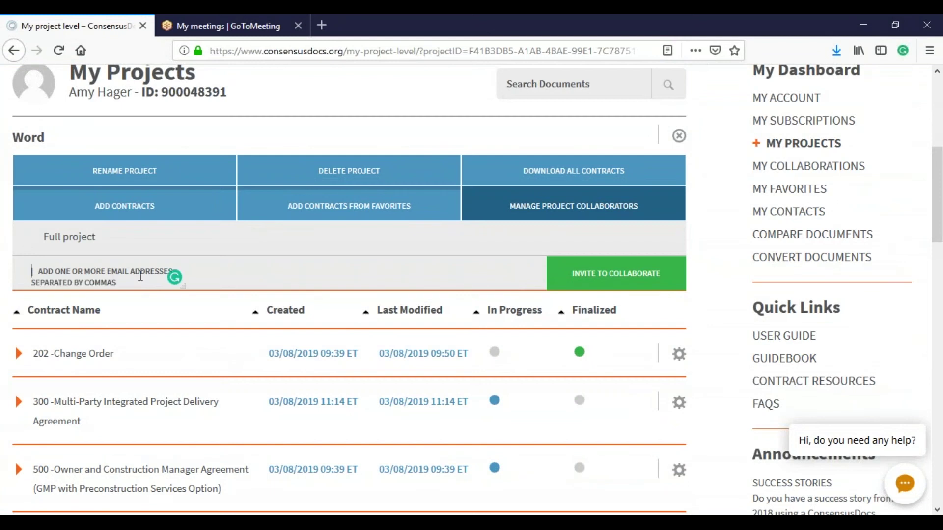
{"action": "type", "text": "sup"}
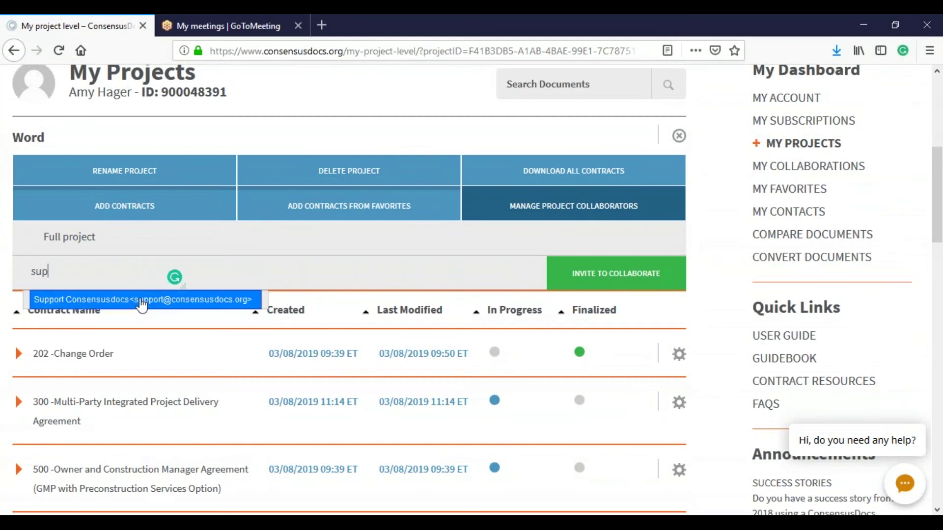
{"action": "left_click", "coordinate": [142, 300]}
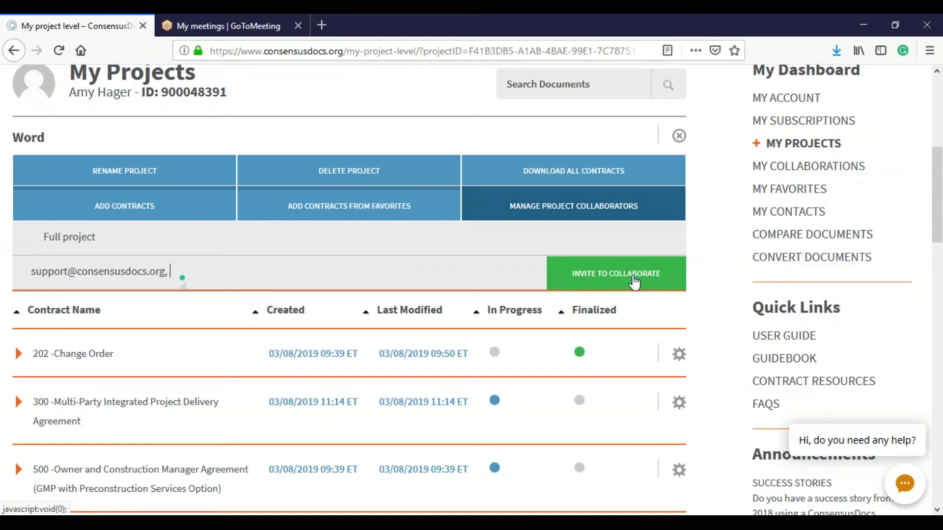
{"action": "left_click", "coordinate": [634, 283]}
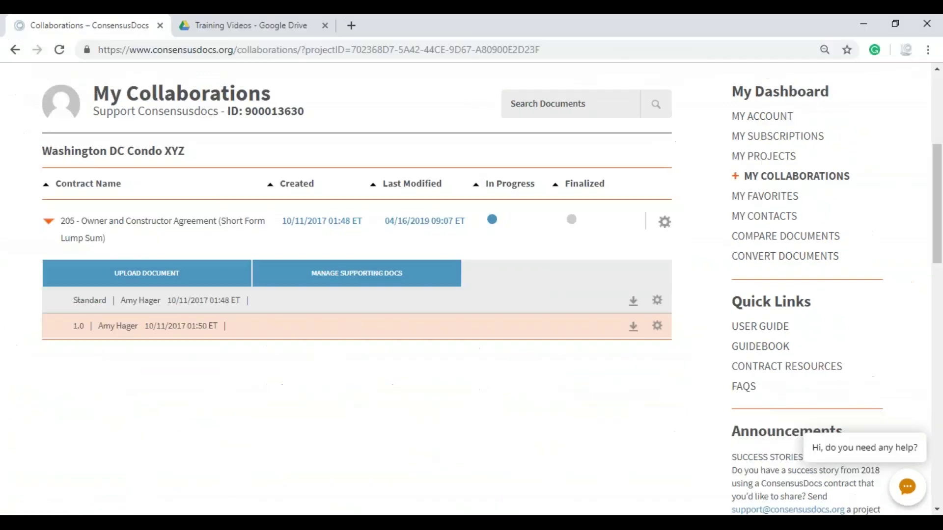
- As the collaborator, open the shared Word project and download contract 300 version 1.0 as a .docx
{"action": "left_click", "coordinate": [823, 182]}
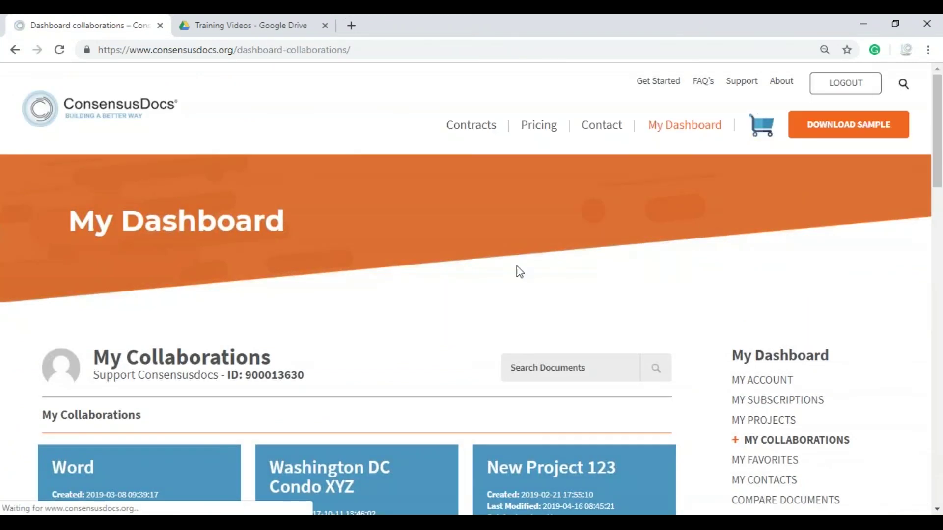
{"action": "scroll", "coordinate": [393, 322], "scroll_direction": "down", "scroll_amount": 5}
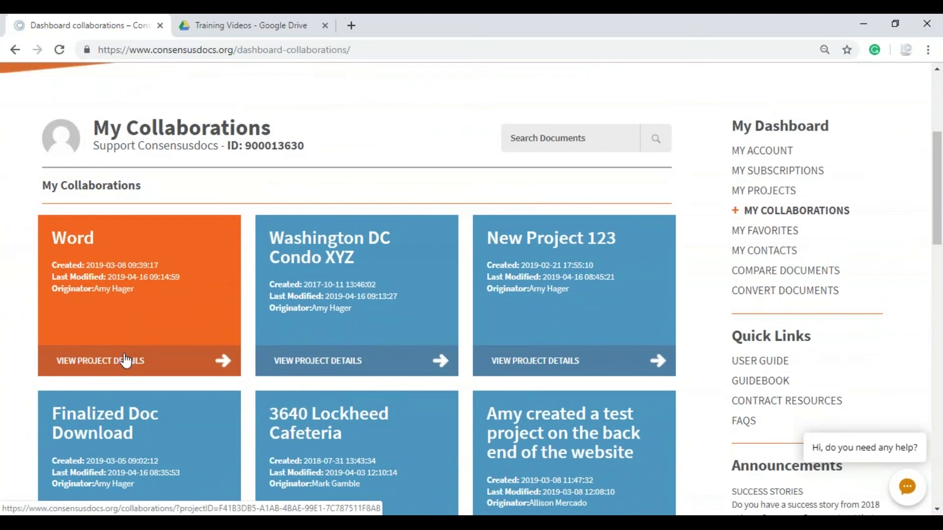
{"action": "left_click", "coordinate": [126, 361]}
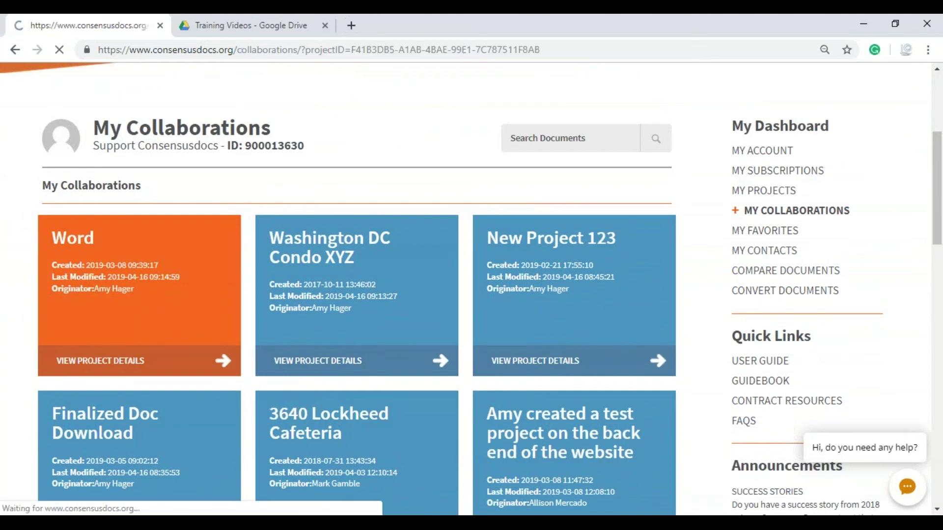
{"action": "scroll", "coordinate": [291, 299], "scroll_direction": "down", "scroll_amount": 2}
{"action": "scroll", "coordinate": [291, 299], "scroll_direction": "down", "scroll_amount": 5}
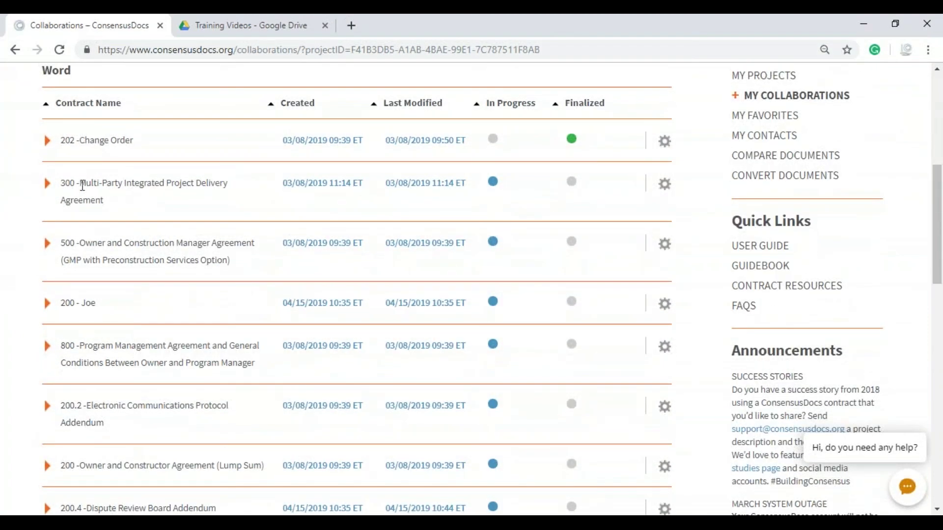
{"action": "left_click", "coordinate": [48, 185]}
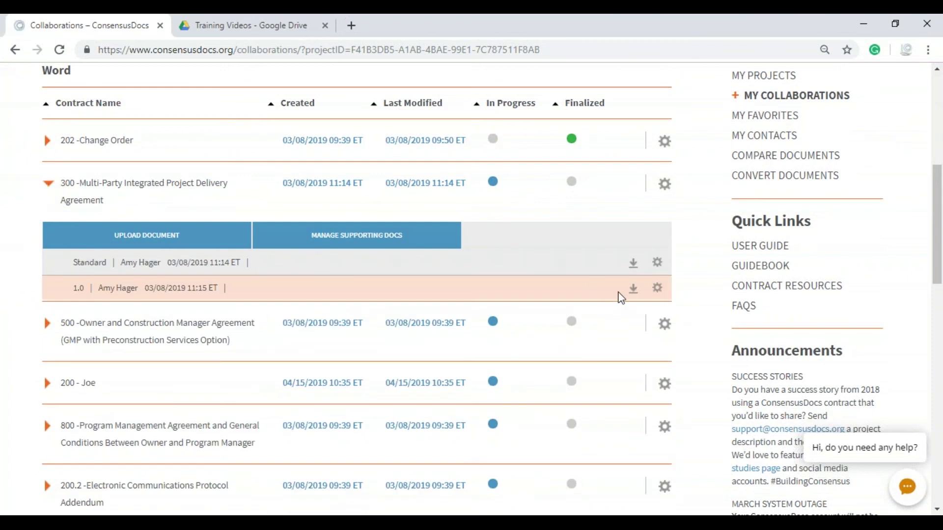
{"action": "left_click", "coordinate": [633, 289]}
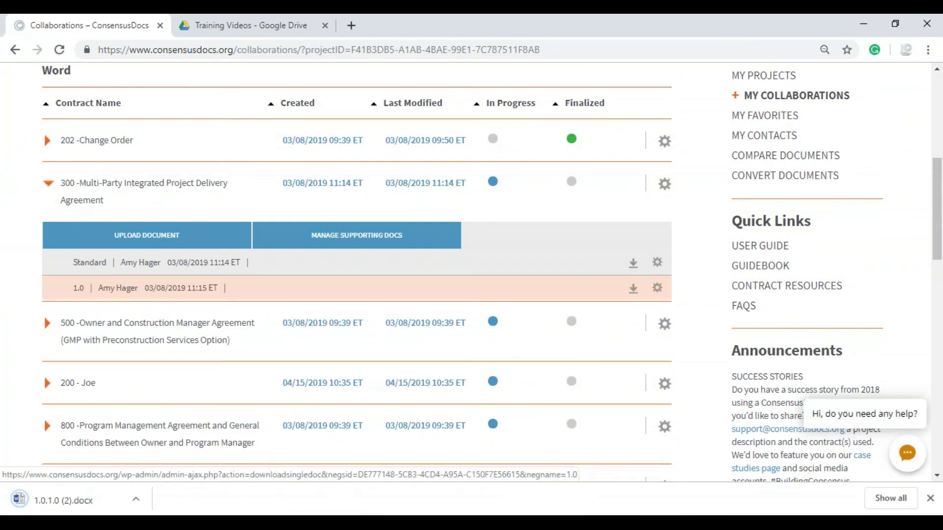
- Open 1.0.1.0 (2).docx from Chrome's download bar in Microsoft Word
{"action": "left_click", "coordinate": [64, 501]}
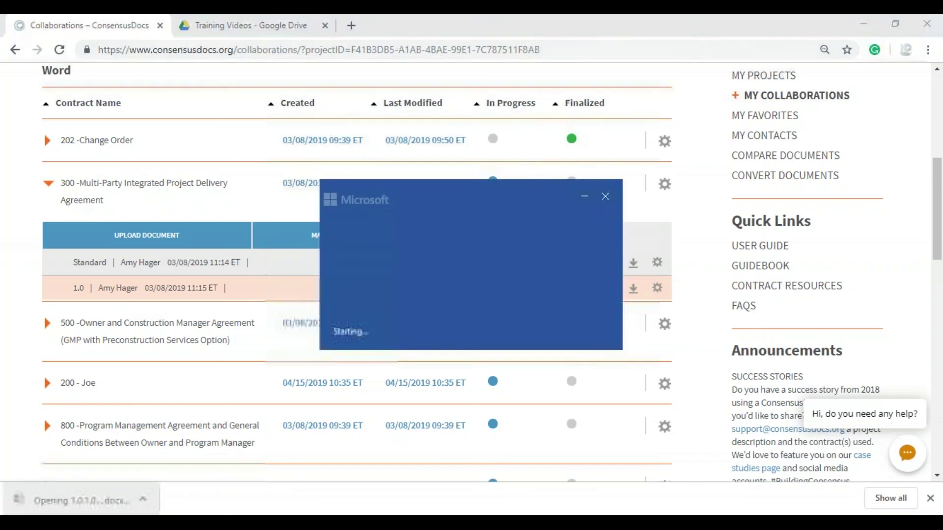